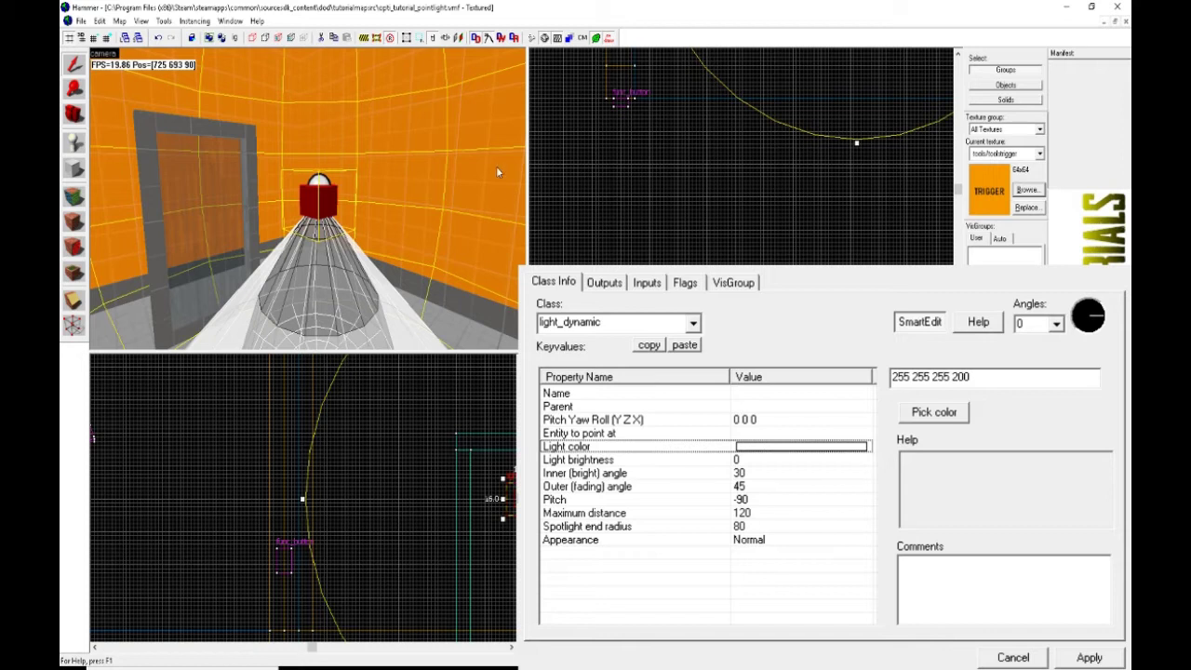
left_click(800, 269)
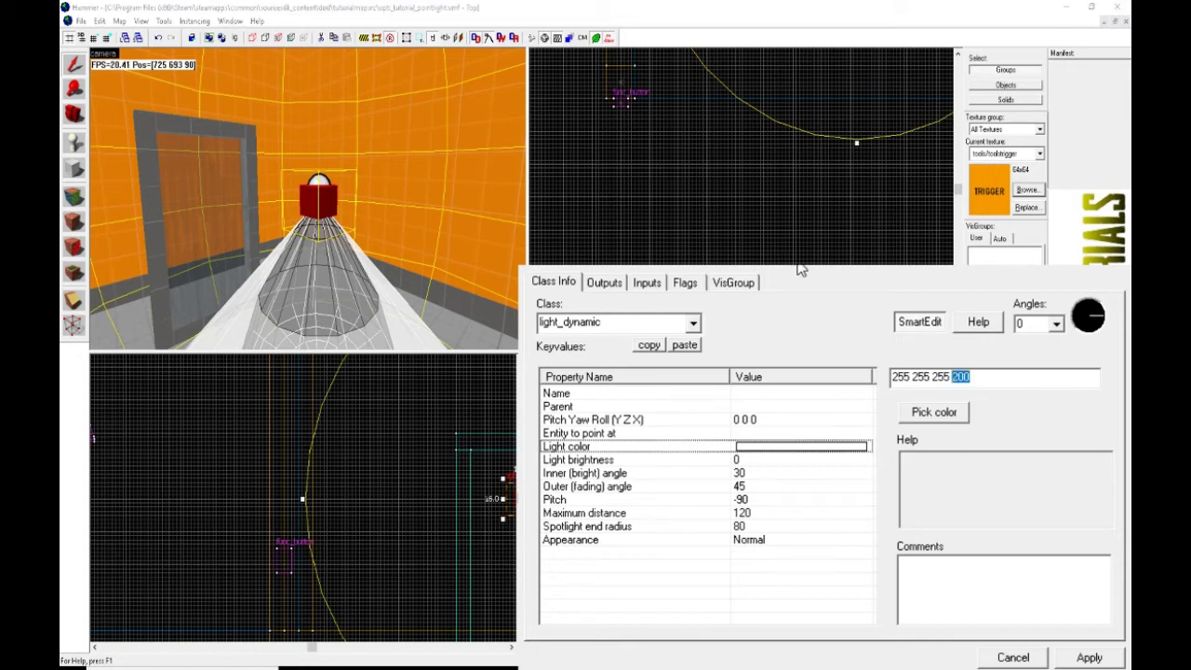
left_click(619, 423)
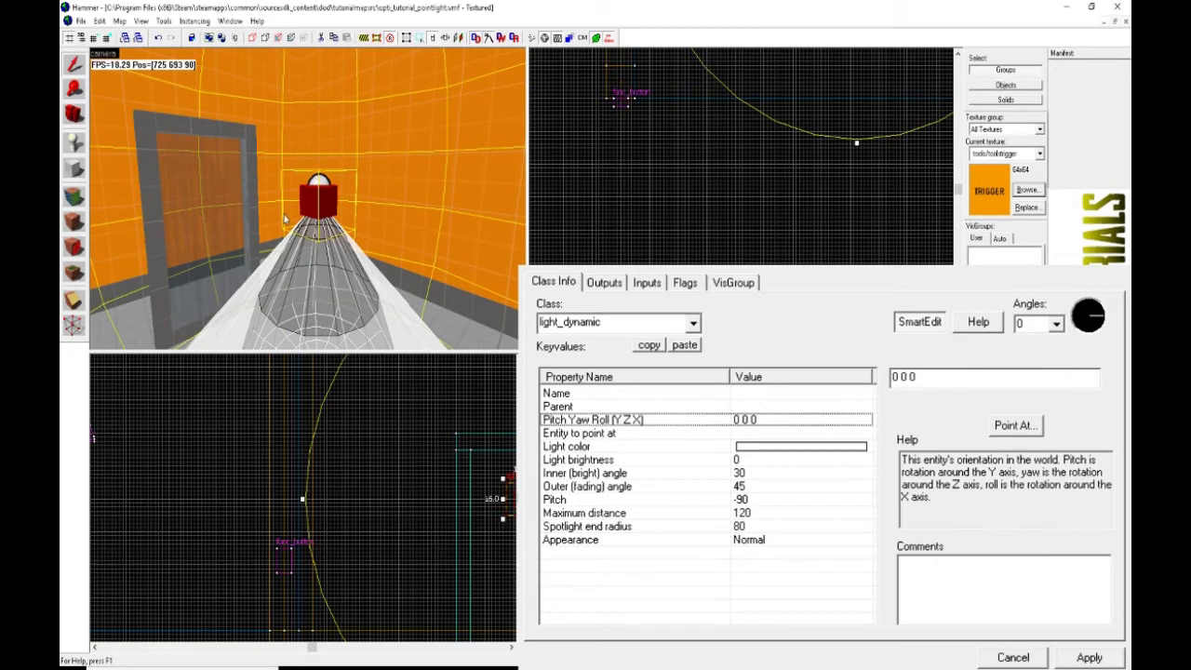
scroll(284, 220, "down", 3)
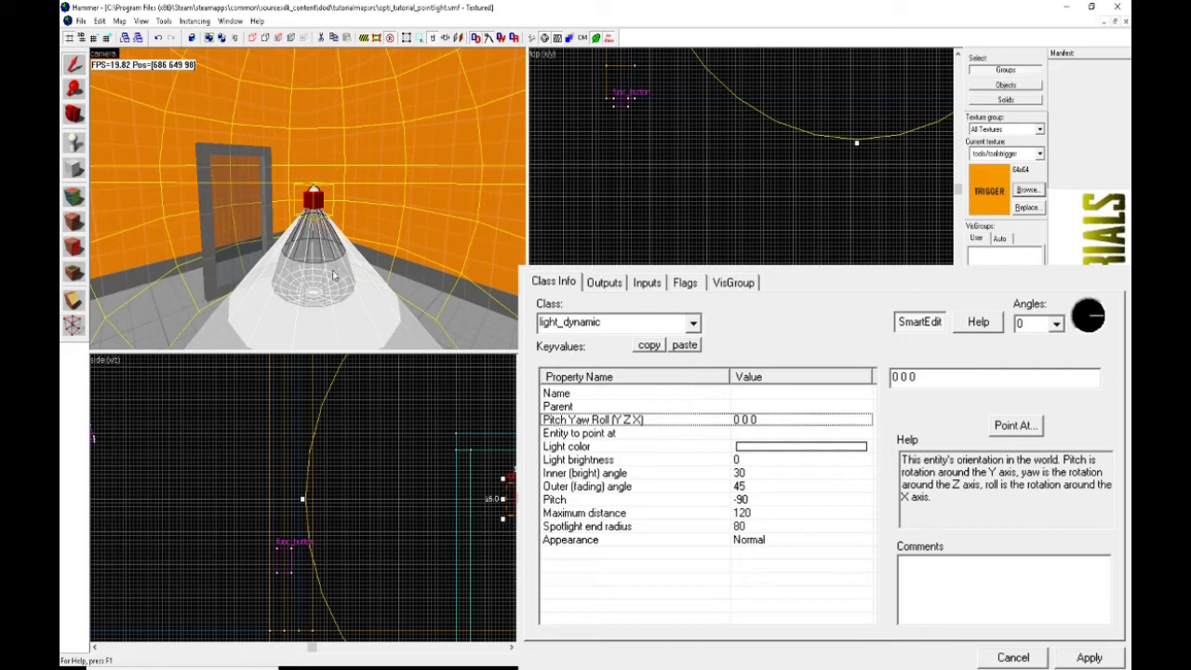
scroll(311, 221, "down", 2)
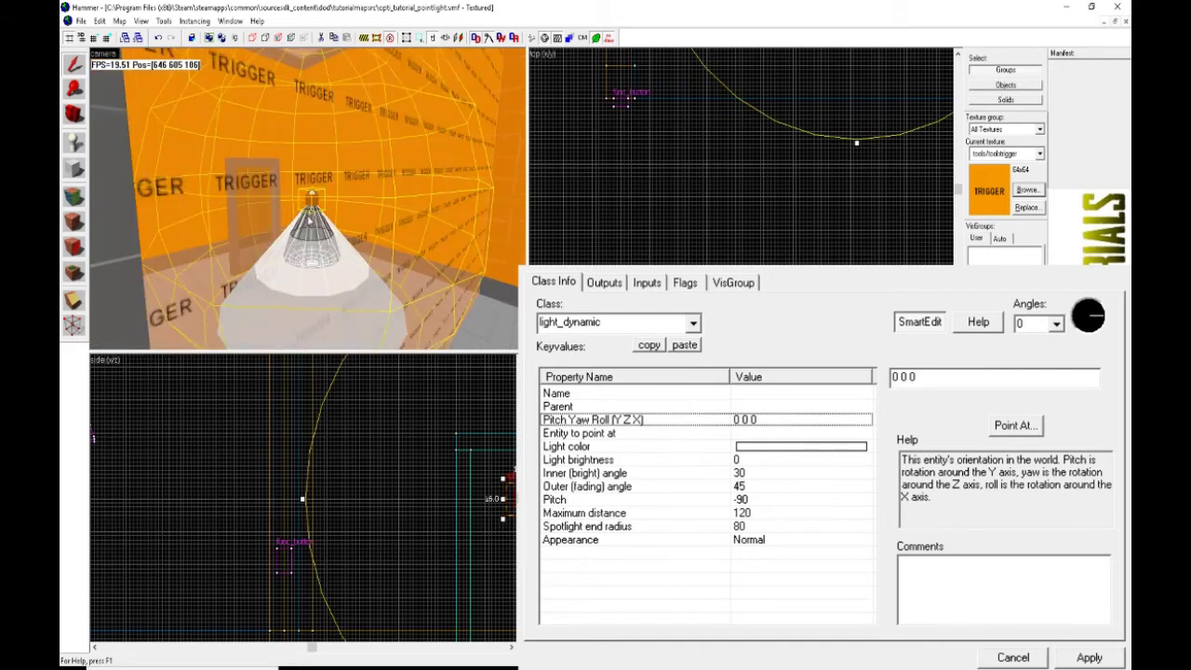
scroll(289, 154, "up", 2)
scroll(294, 158, "down", 2)
scroll(295, 157, "up", 2)
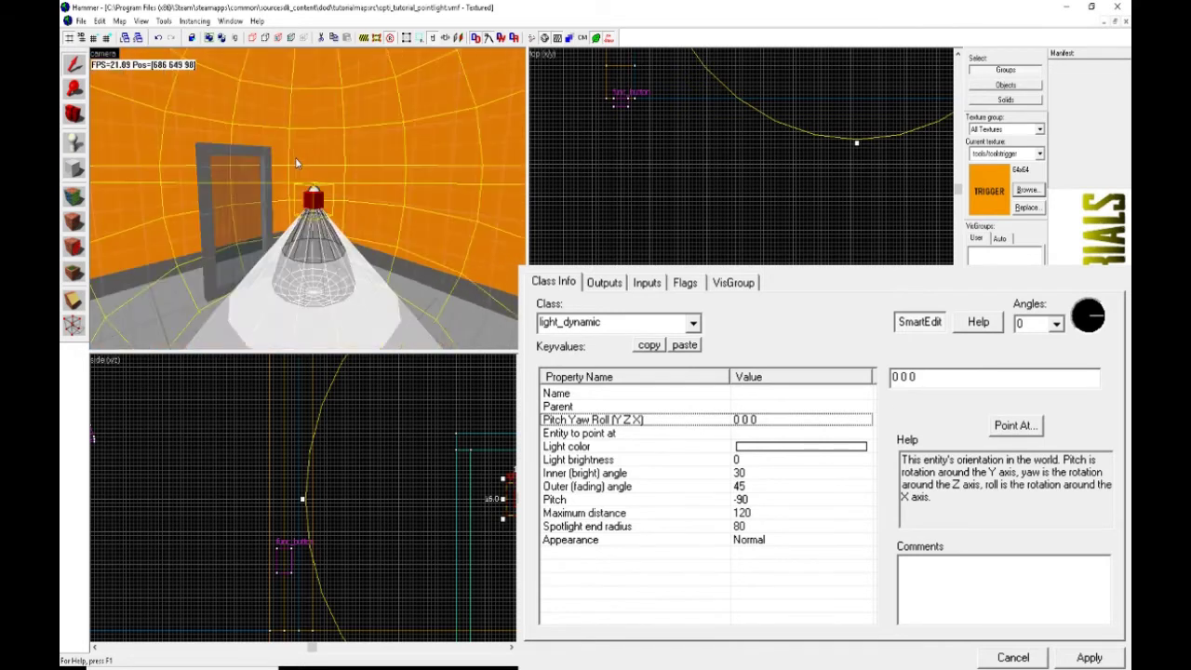
scroll(295, 158, "up", 2)
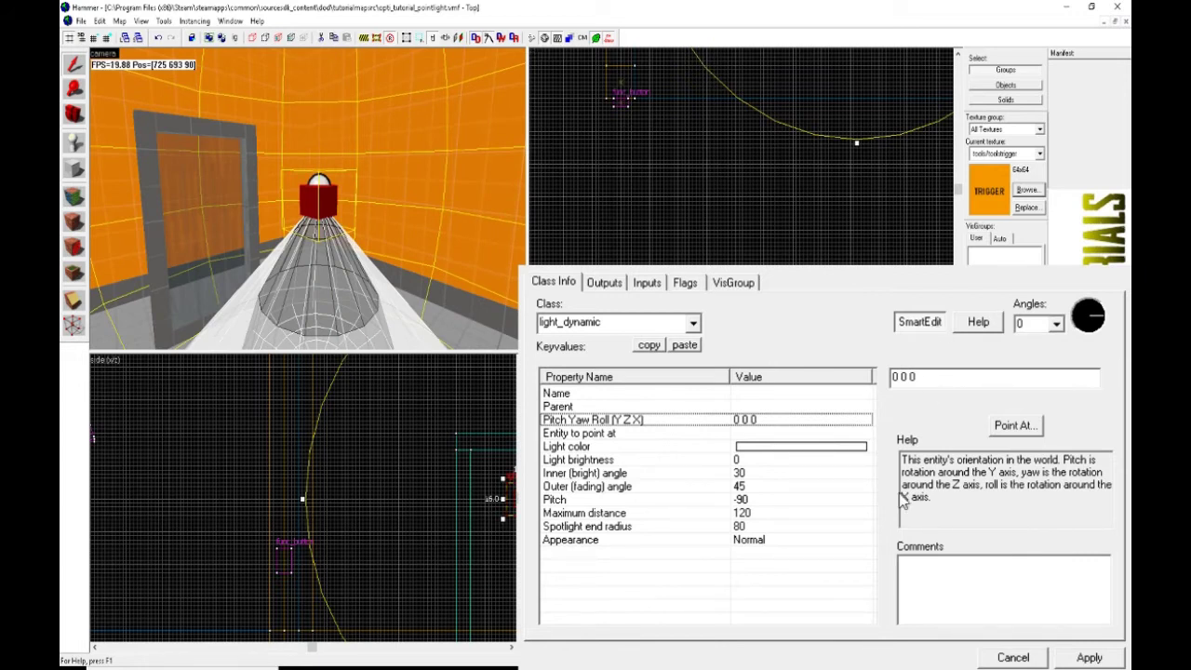
- Apply the Down angle preset so the spotlight reads 90 0 0, and confirm its pitch is -90
left_click(1050, 323)
key("Down")
left_click(1084, 657)
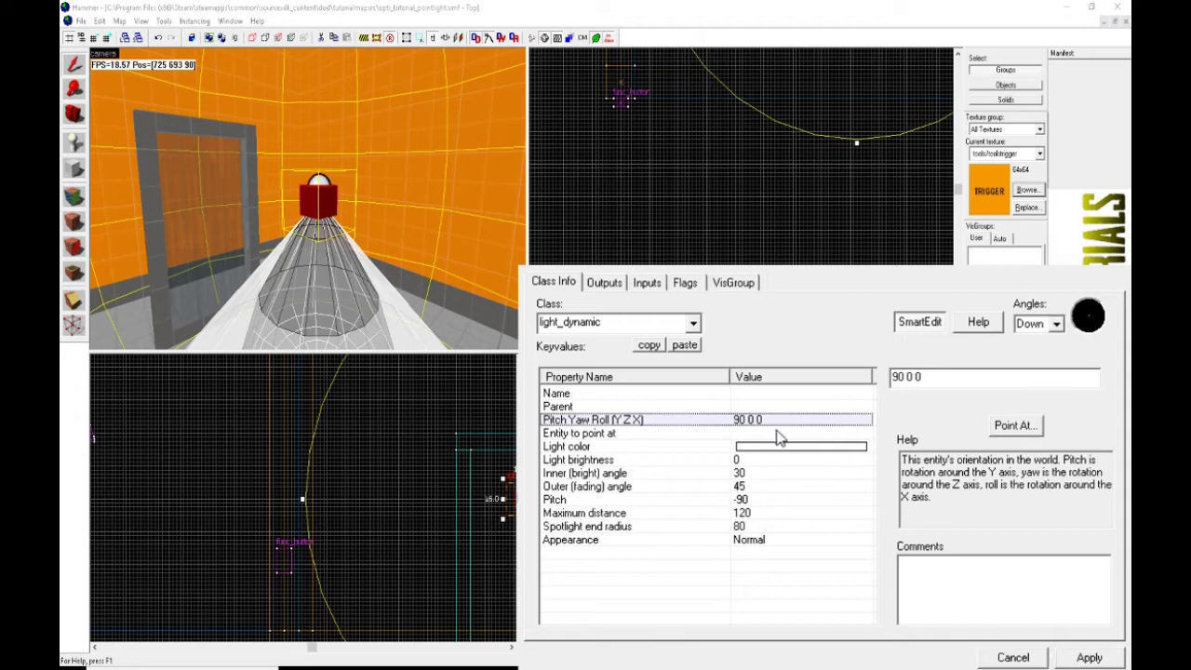
left_click(598, 499)
left_click(724, 422)
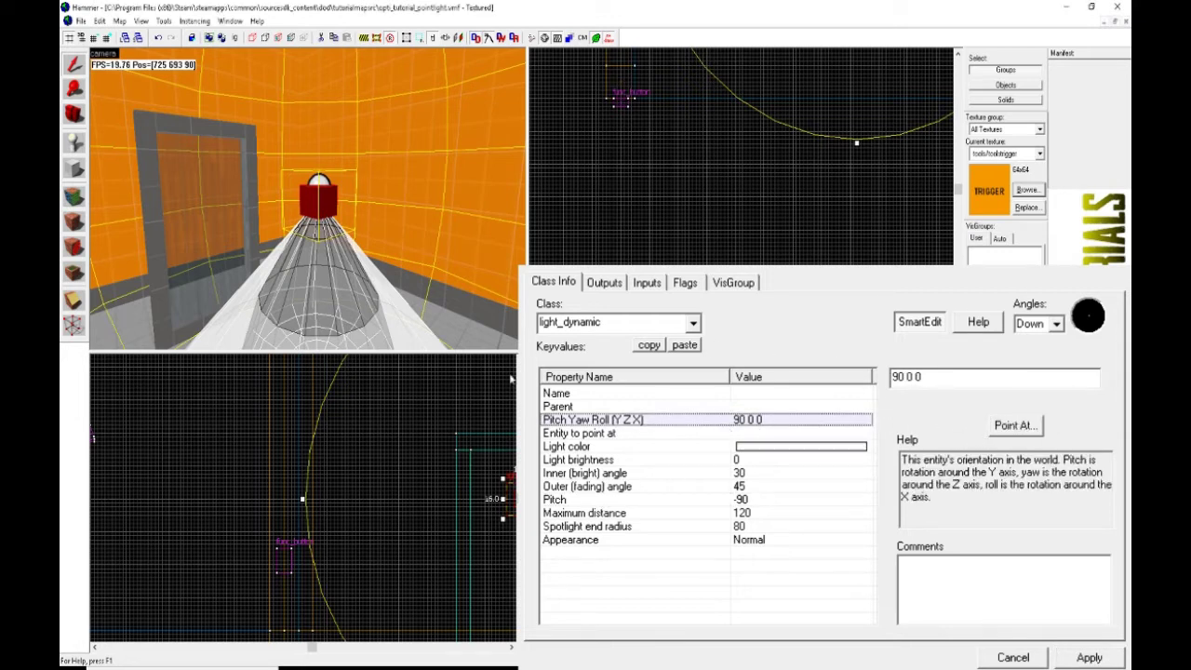
left_click(571, 501)
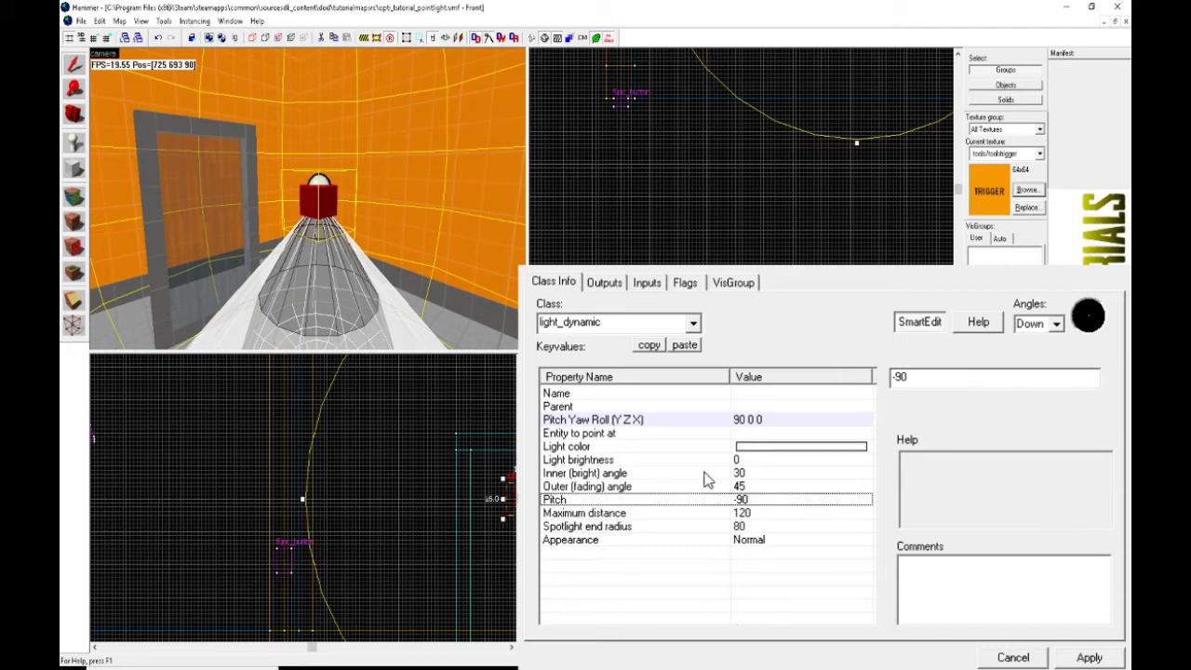
- Enter TUTORIALLIGHT1 as the spotlight's Name value
left_click(622, 394)
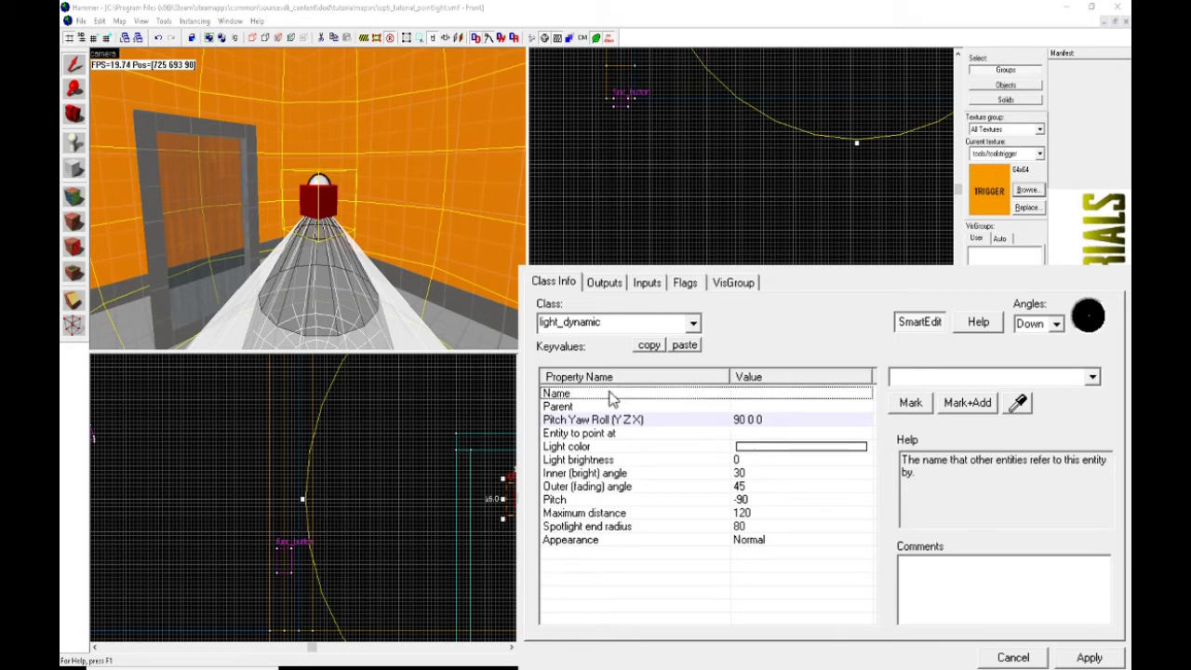
type("TUTORIALLIGHT1")
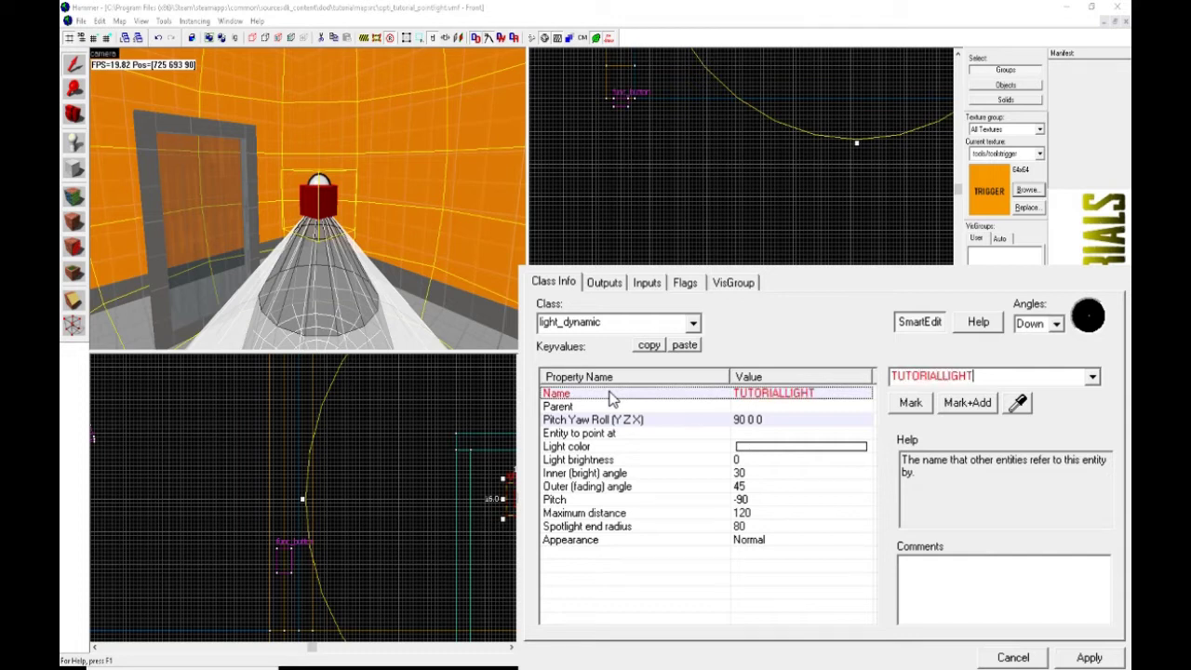
key("Return")
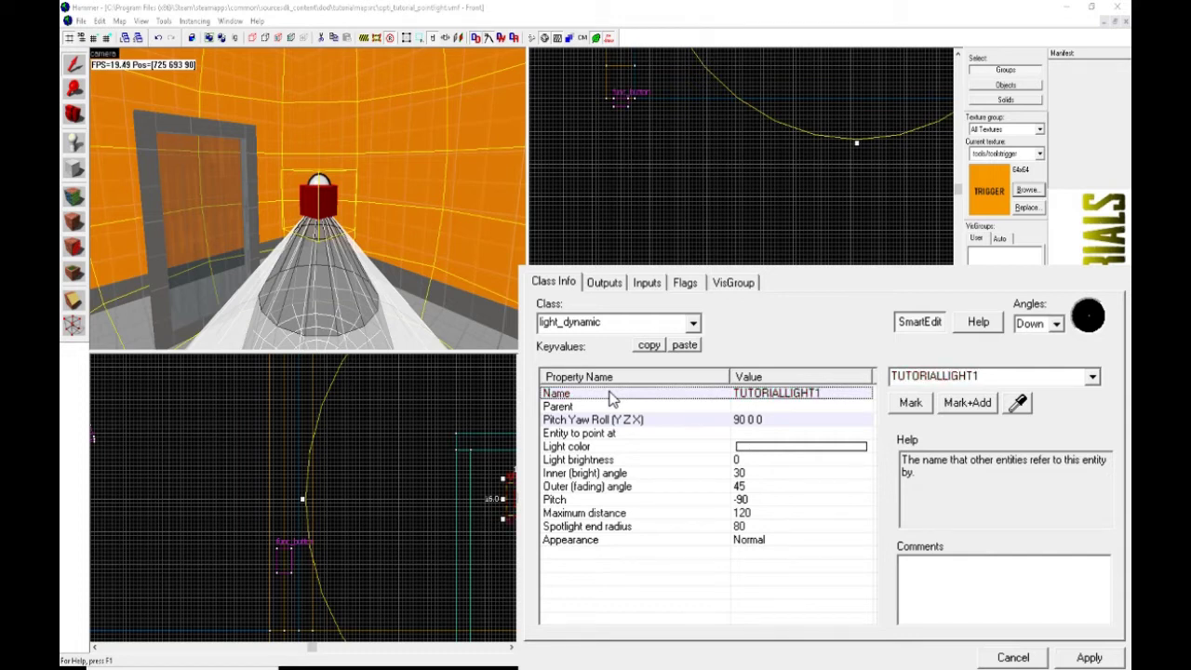
- Look over the light's Parent setting and return focus to the map view
key("a")
left_click(587, 409)
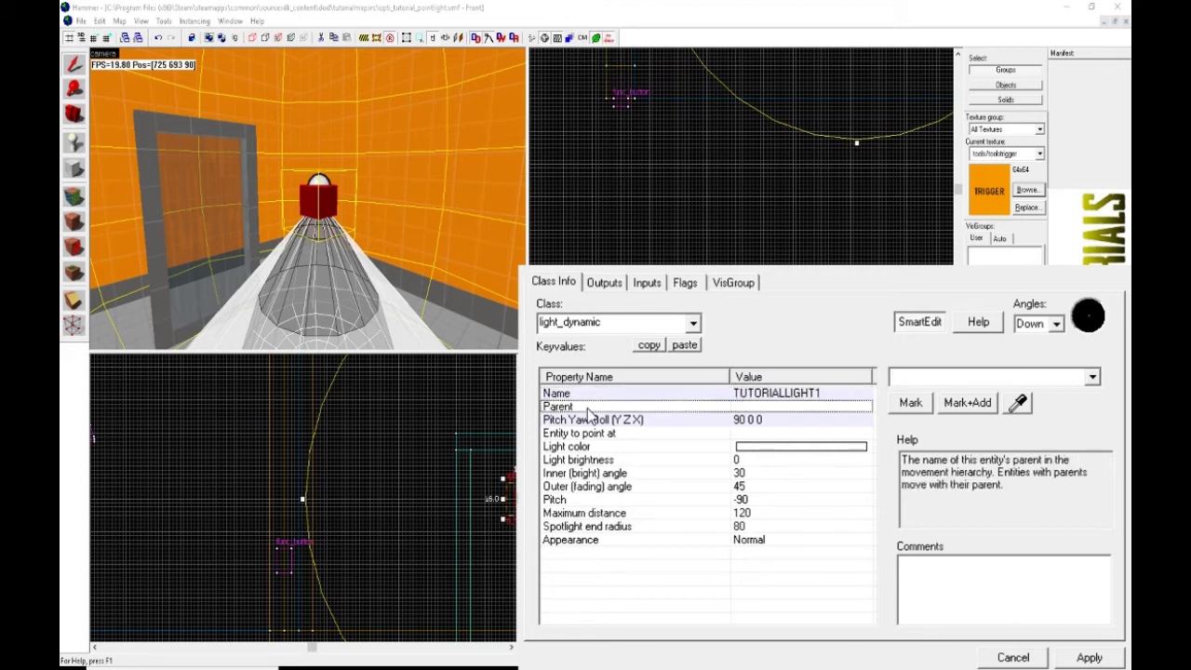
left_click(315, 198)
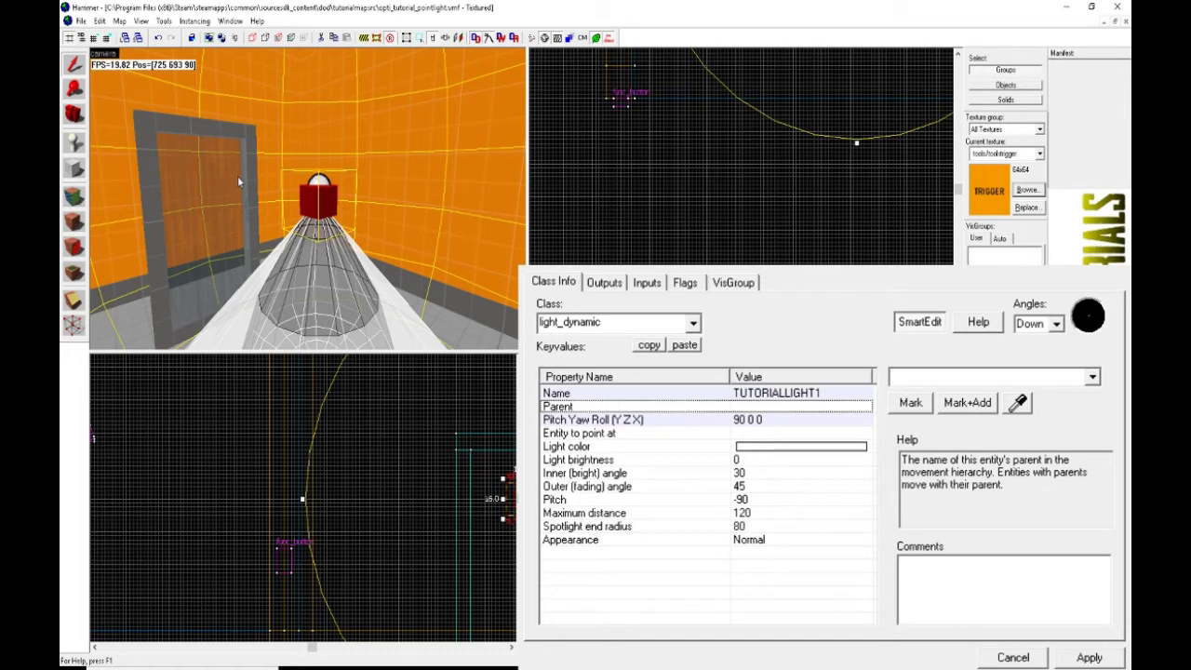
left_click(605, 420)
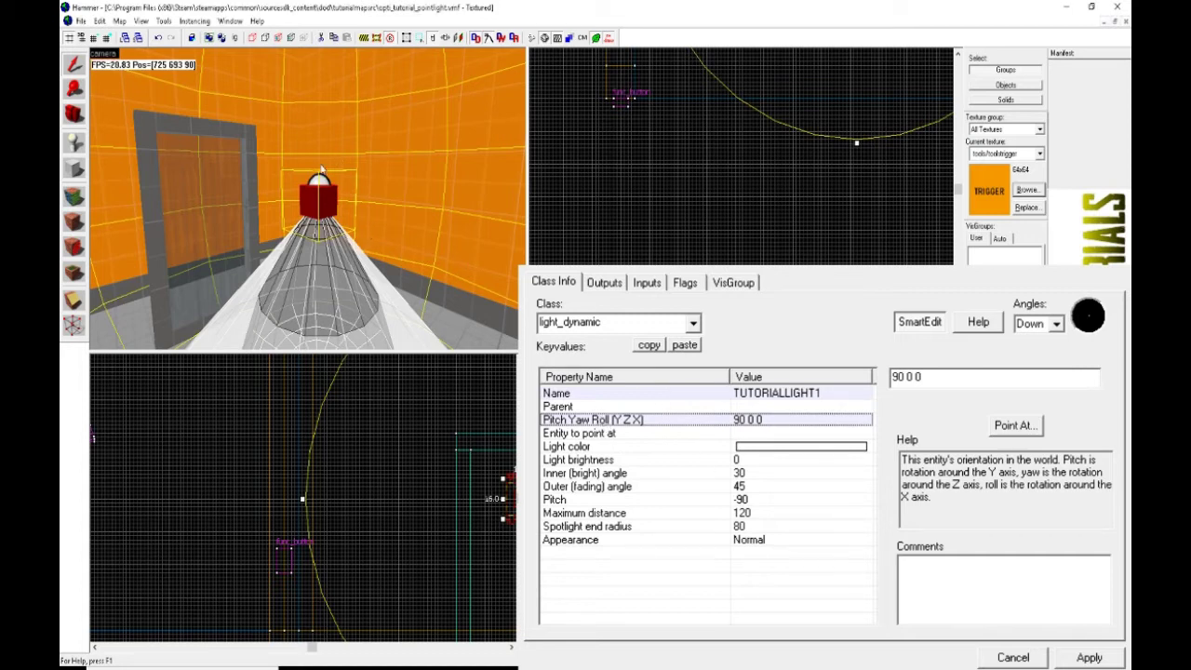
left_click(629, 435)
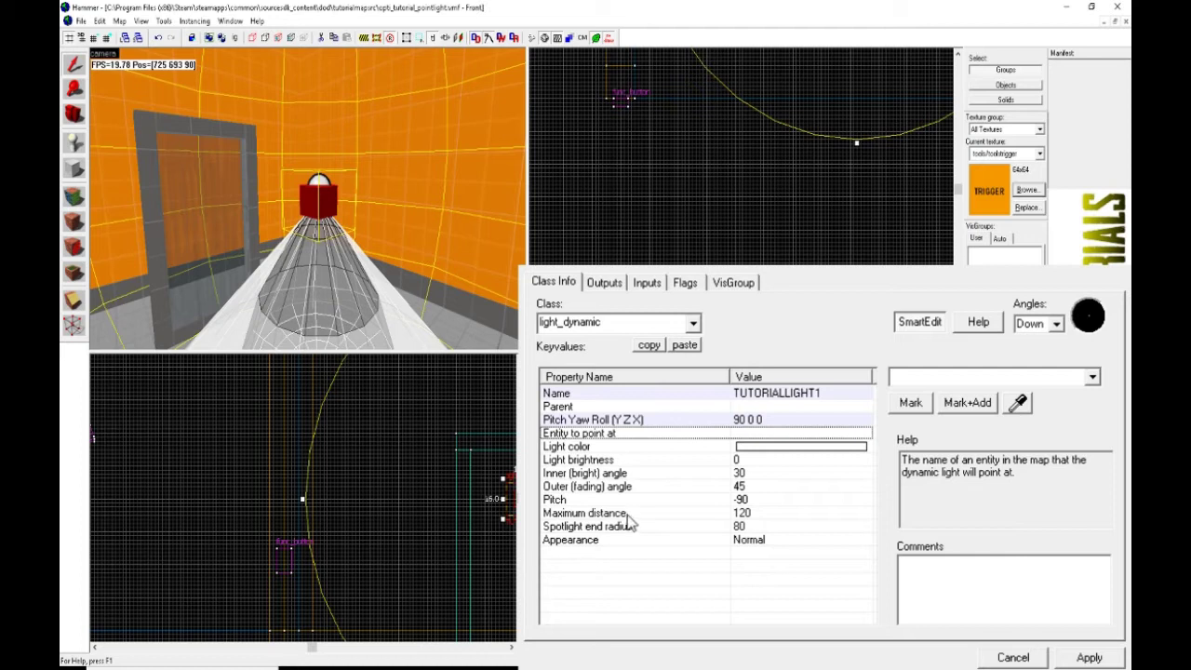
left_click(586, 500)
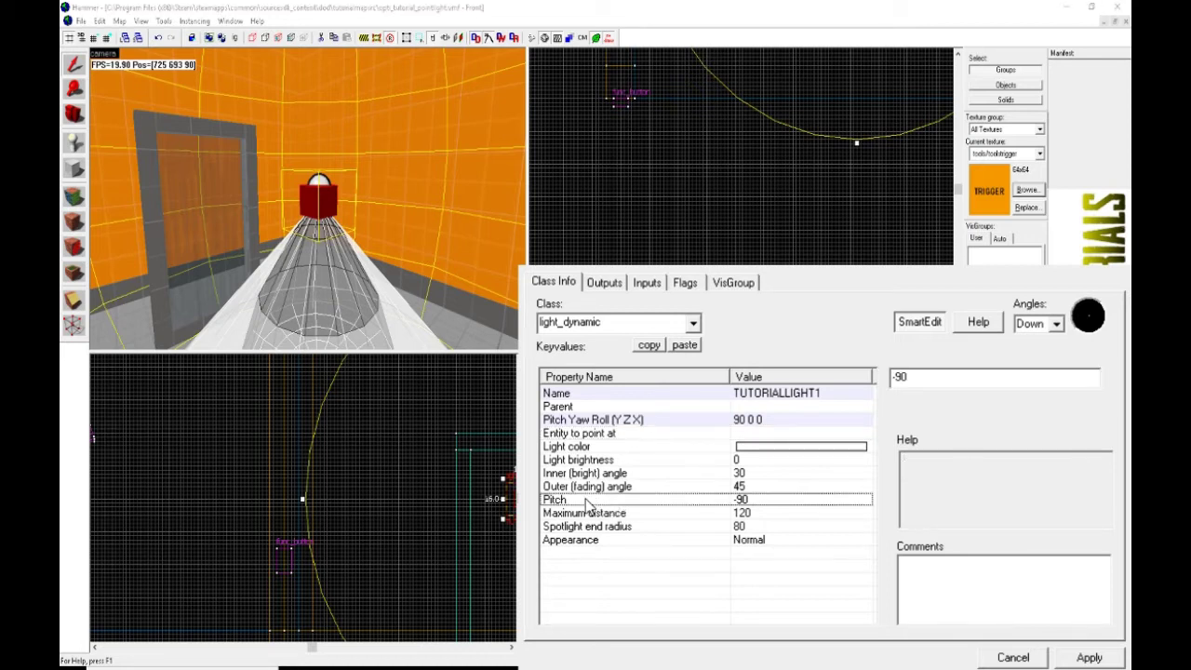
left_click(573, 421)
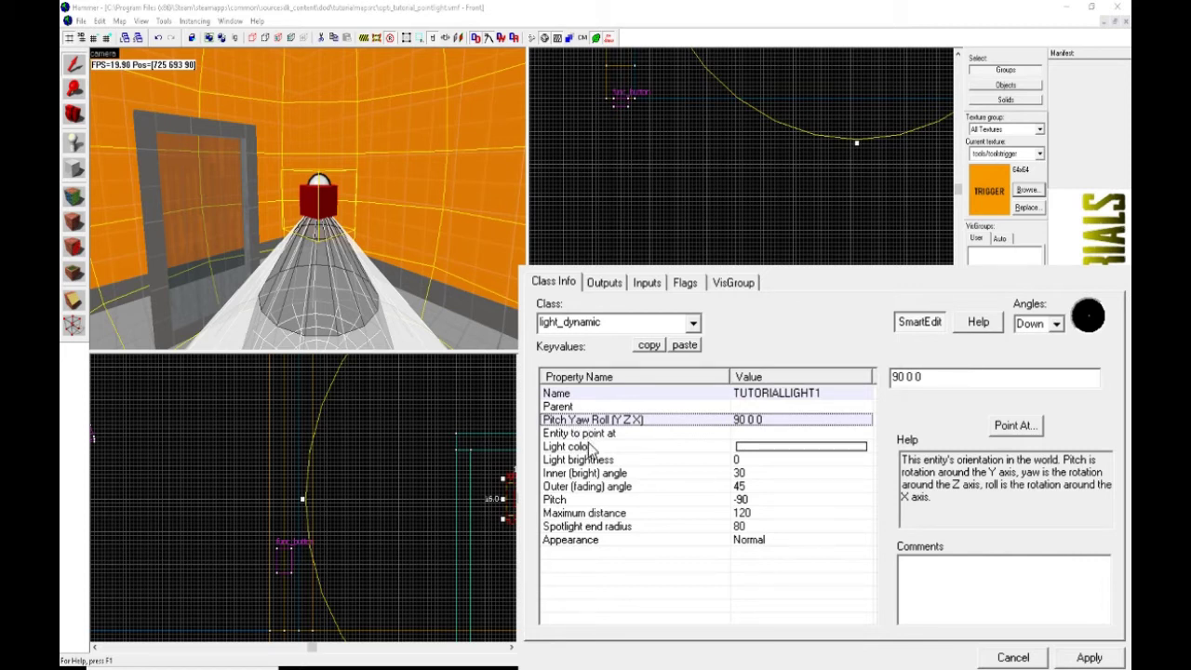
left_click(589, 448)
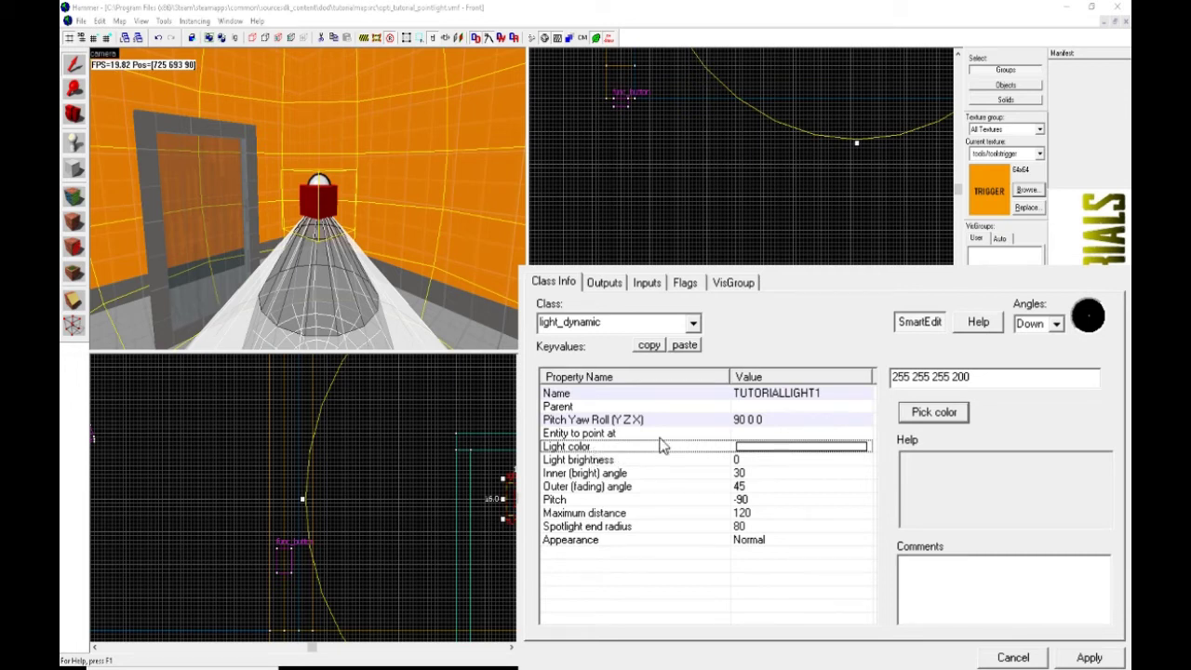
- Change the light brightness value from 0 to 6 and apply it
left_click_drag(984, 378, 949, 383)
left_click(760, 463)
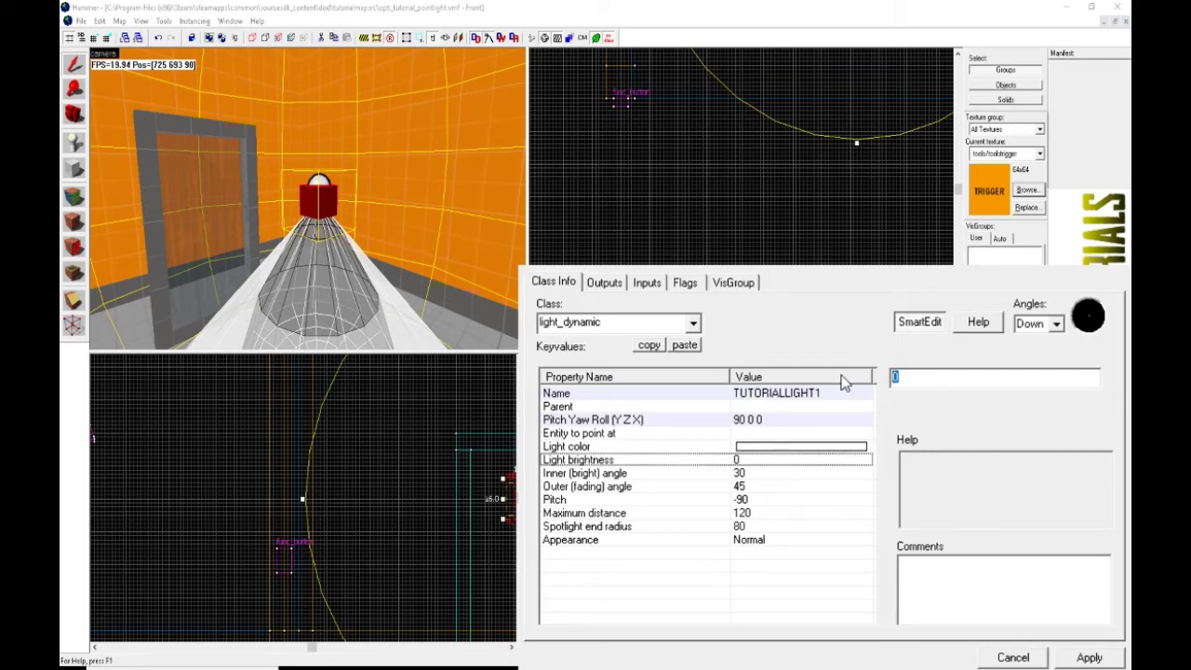
type("6")
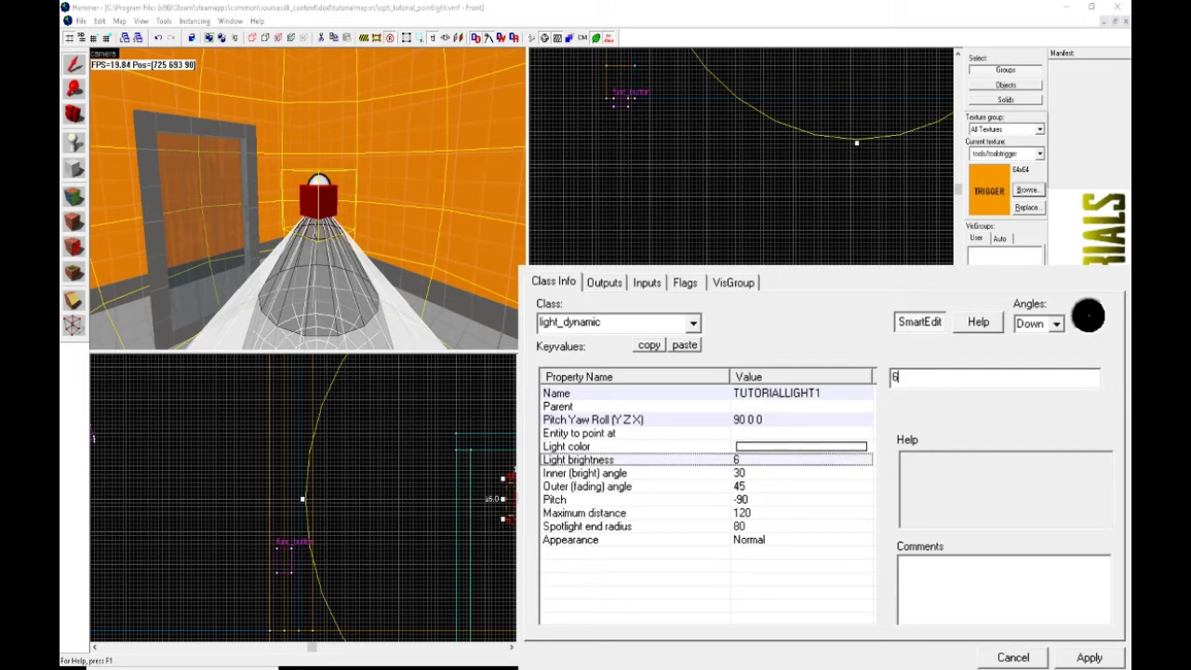
left_click(1088, 657)
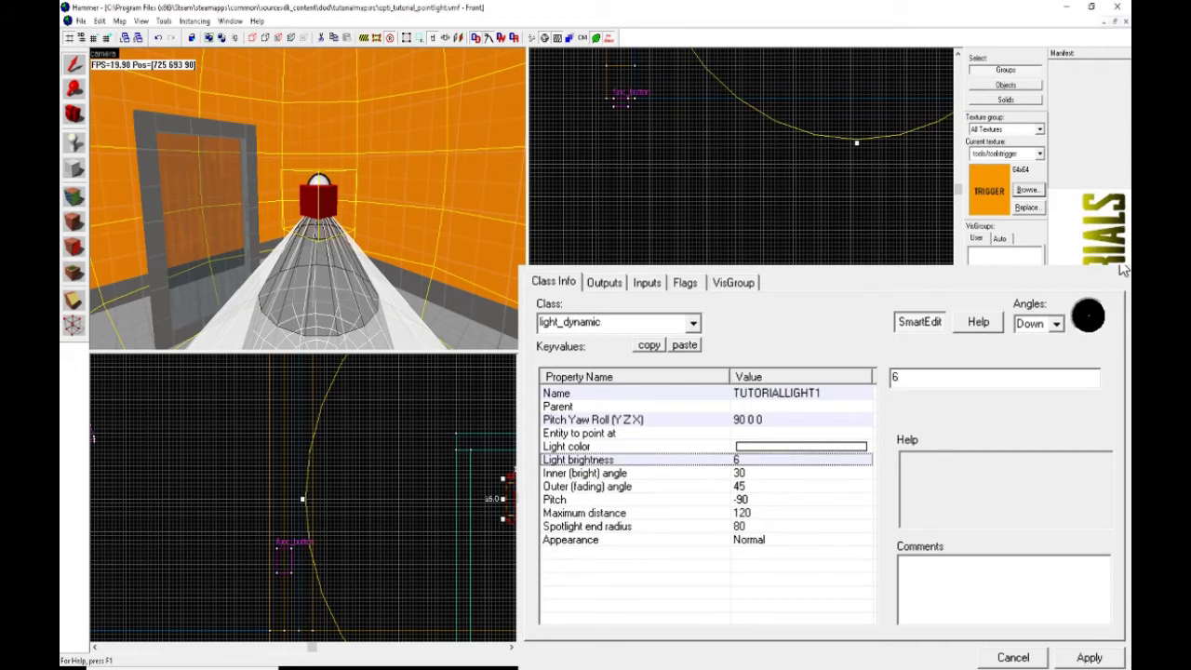
- Check the inner bright angle (30) and the outer fading angle are unchanged
left_click(611, 474)
left_click(605, 486)
left_click(605, 474)
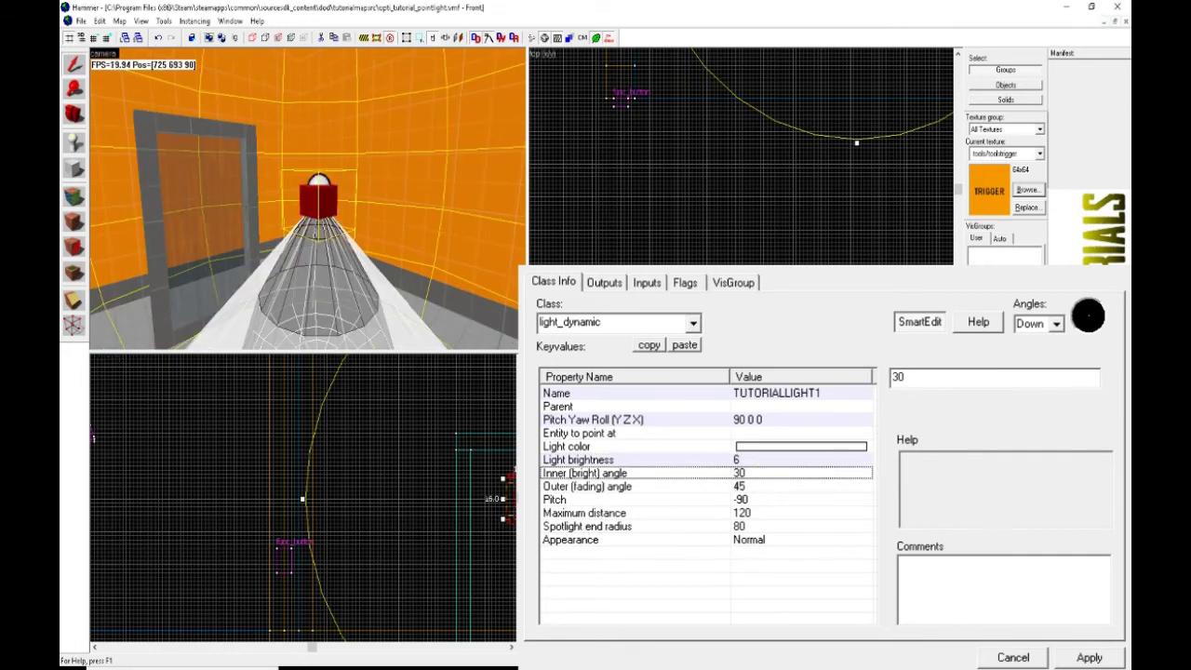
left_click(585, 485)
left_click(584, 475)
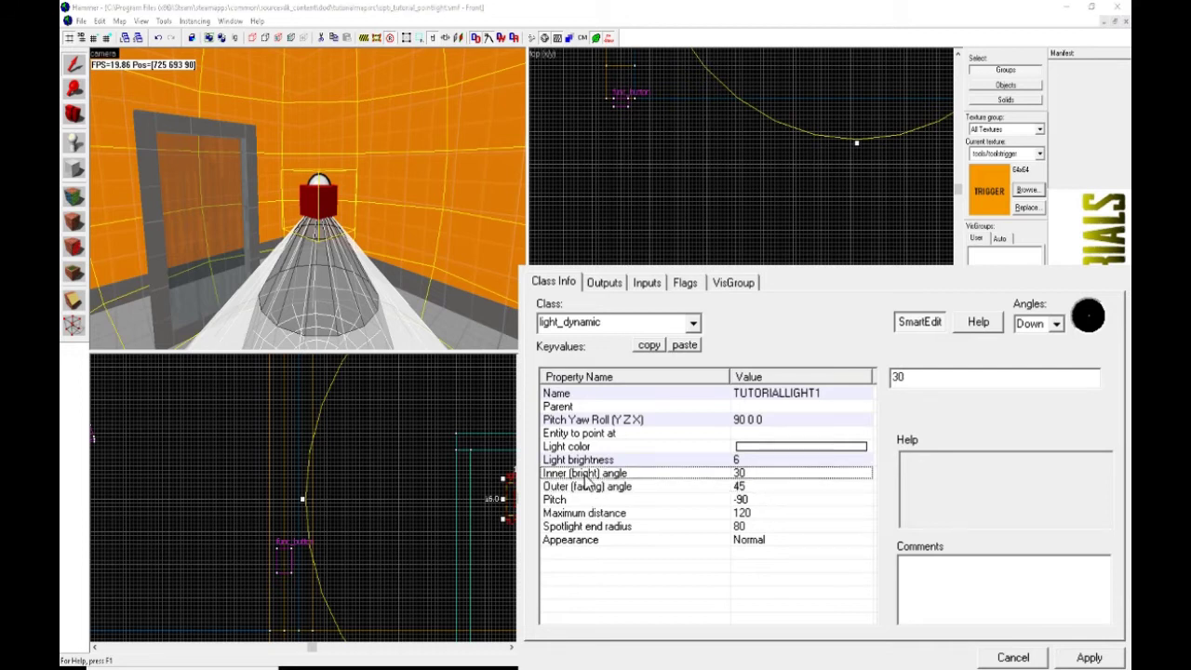